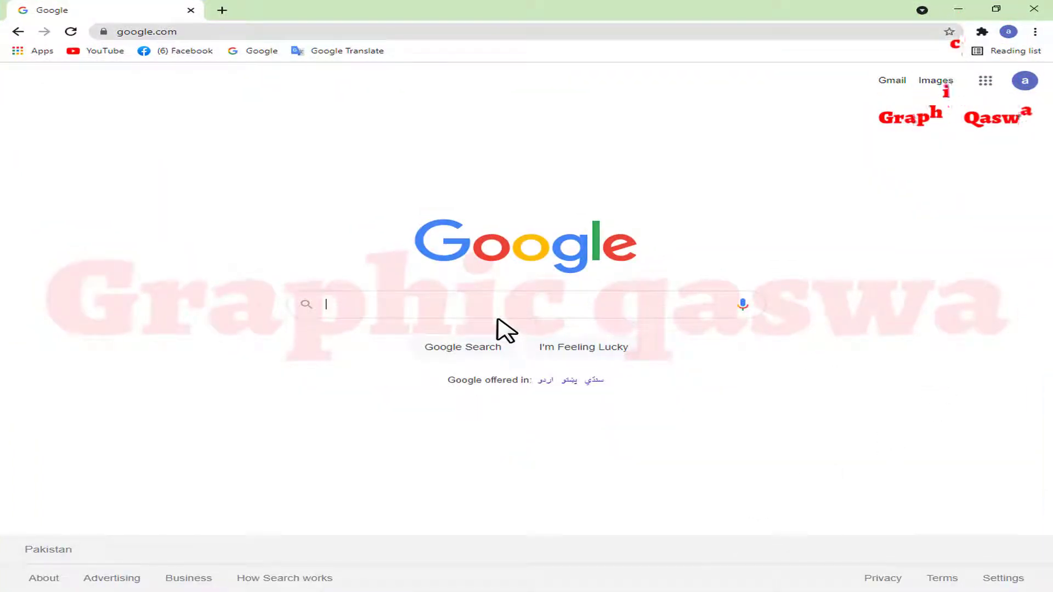
# - Search Google for rufus and open the official rufus.ie website from the results
pyautogui.write('ufus')
pyautogui.press('Return')
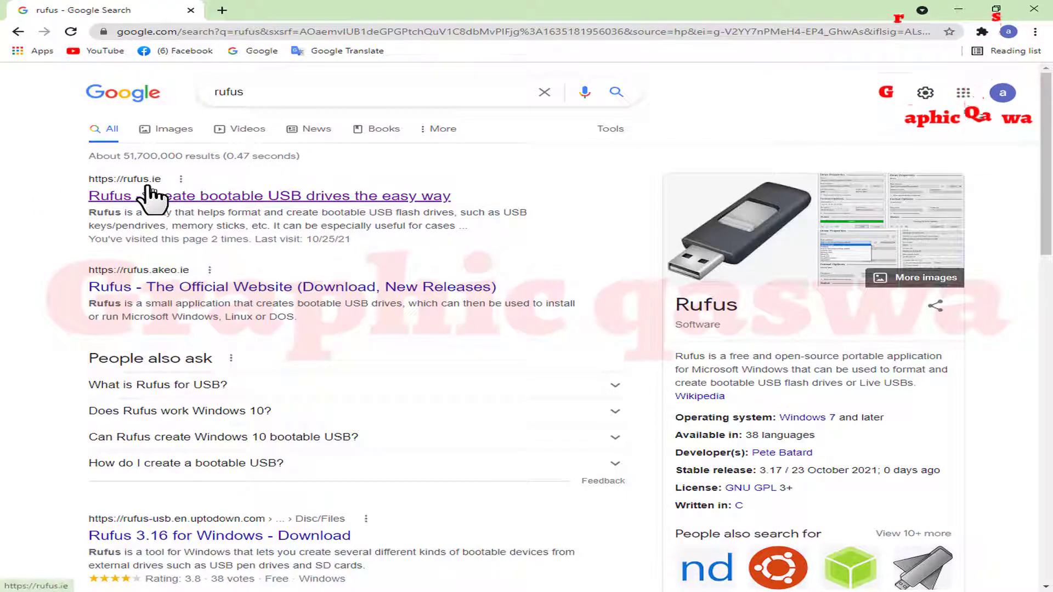
pyautogui.click(167, 208)
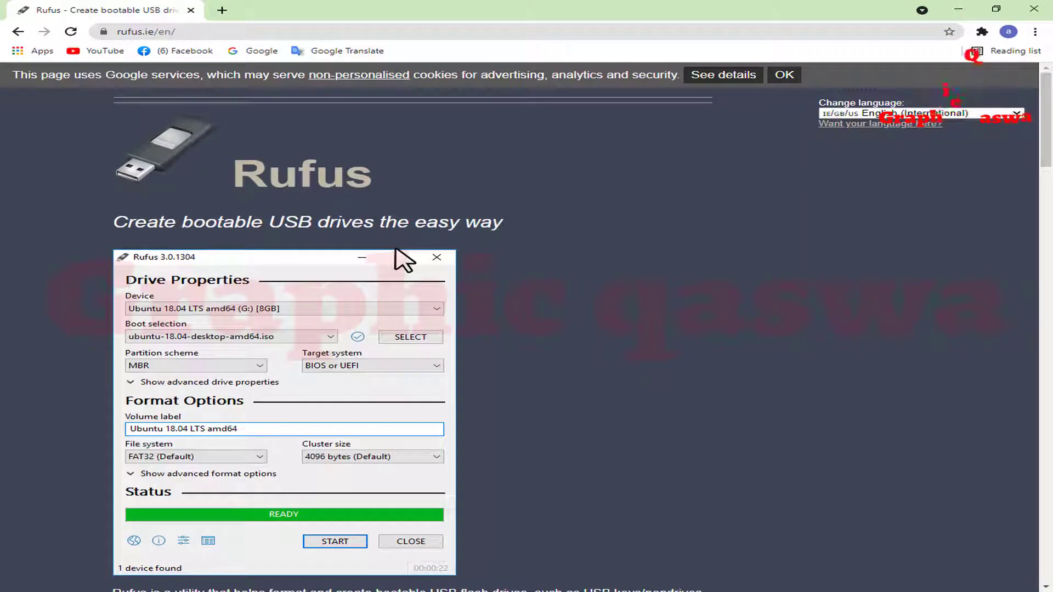
# - Download the standard Rufus 3.17 executable from the site's Download section
pyautogui.scroll(-7, 404, 260)
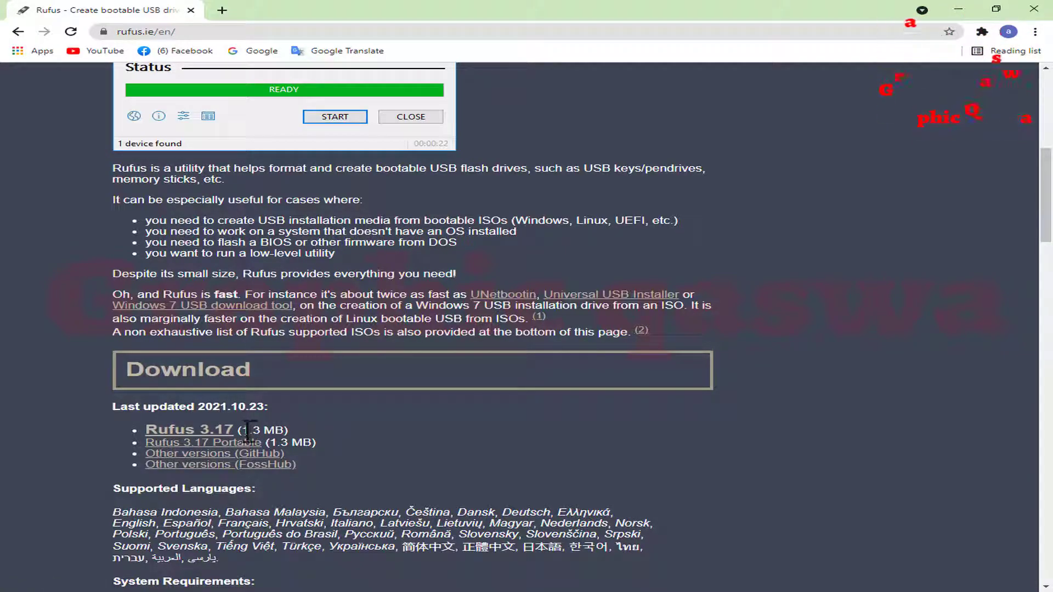
pyautogui.click(193, 441)
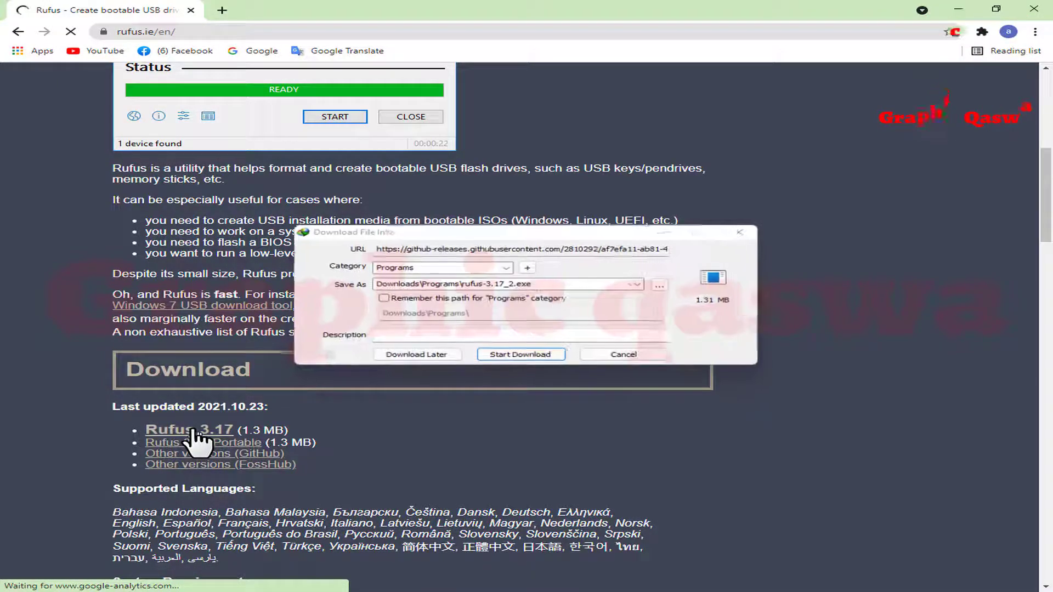
pyautogui.click(521, 355)
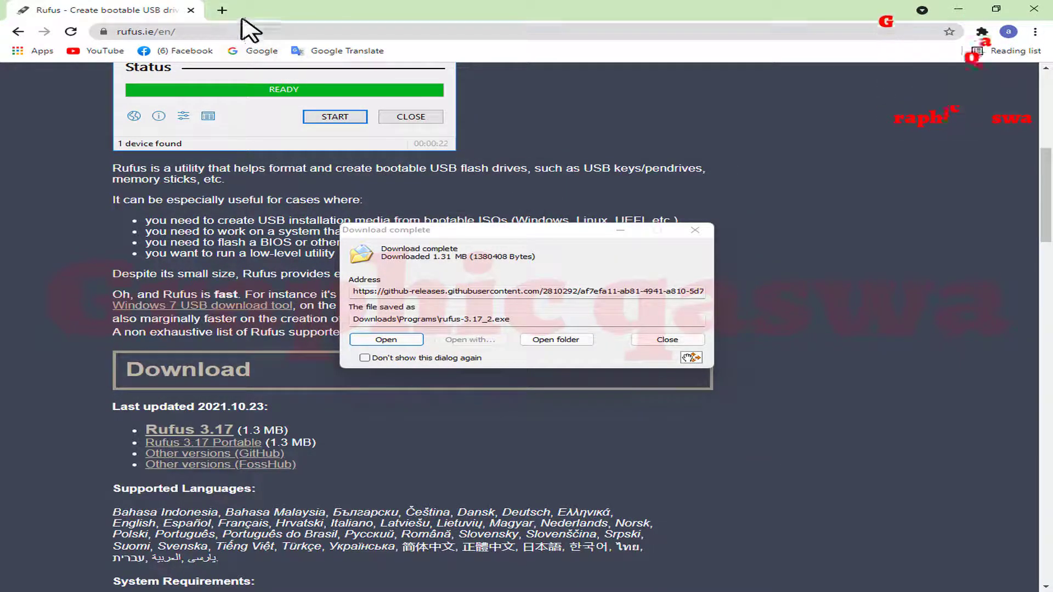
# - Search Google for win11 in a new browser tab and open Microsoft's Download Windows 11 page
pyautogui.click(221, 9)
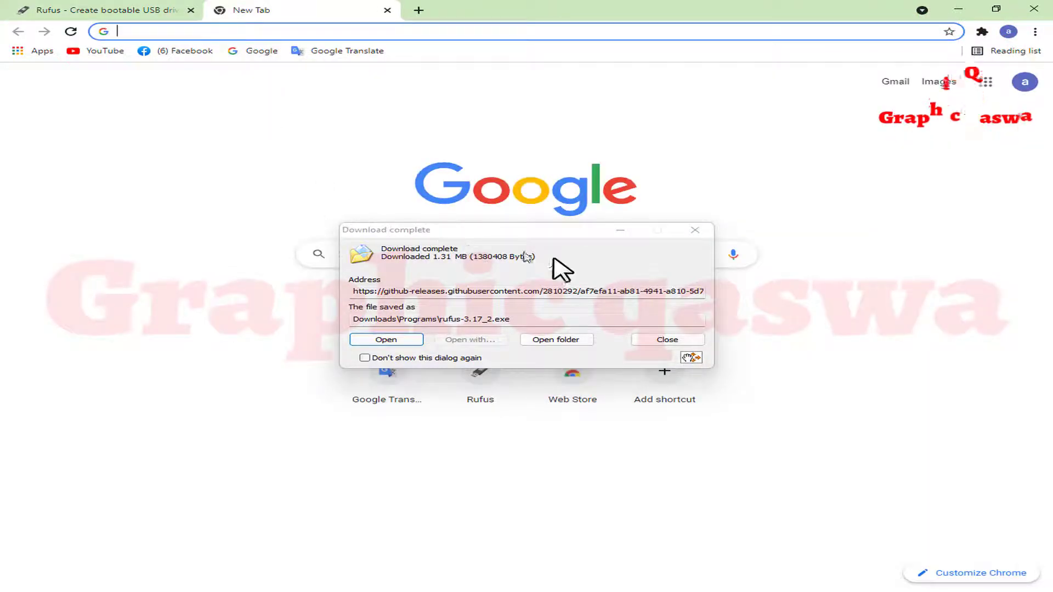
pyautogui.click(625, 233)
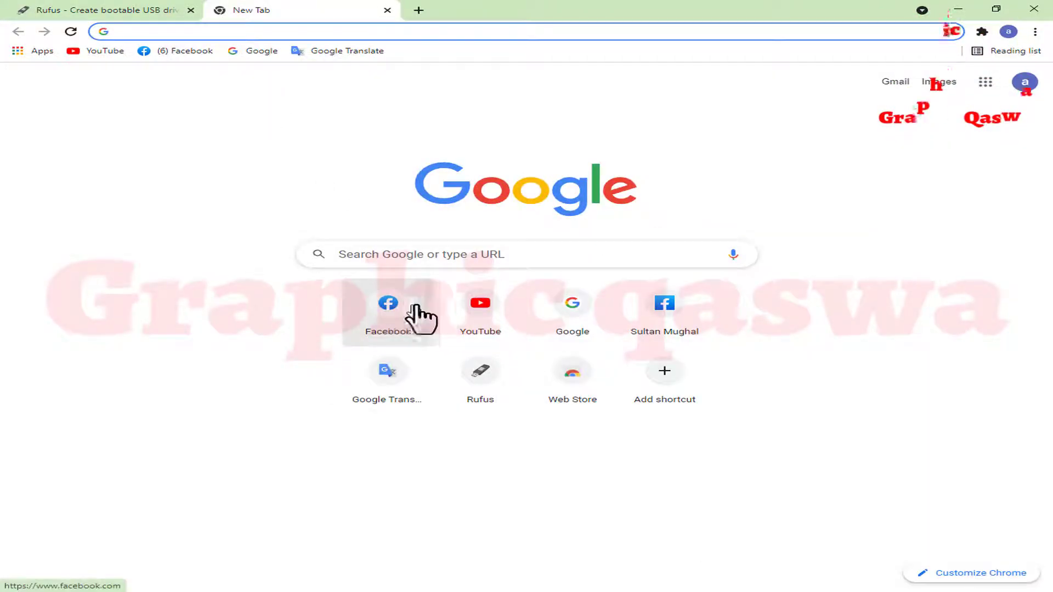
pyautogui.click(565, 317)
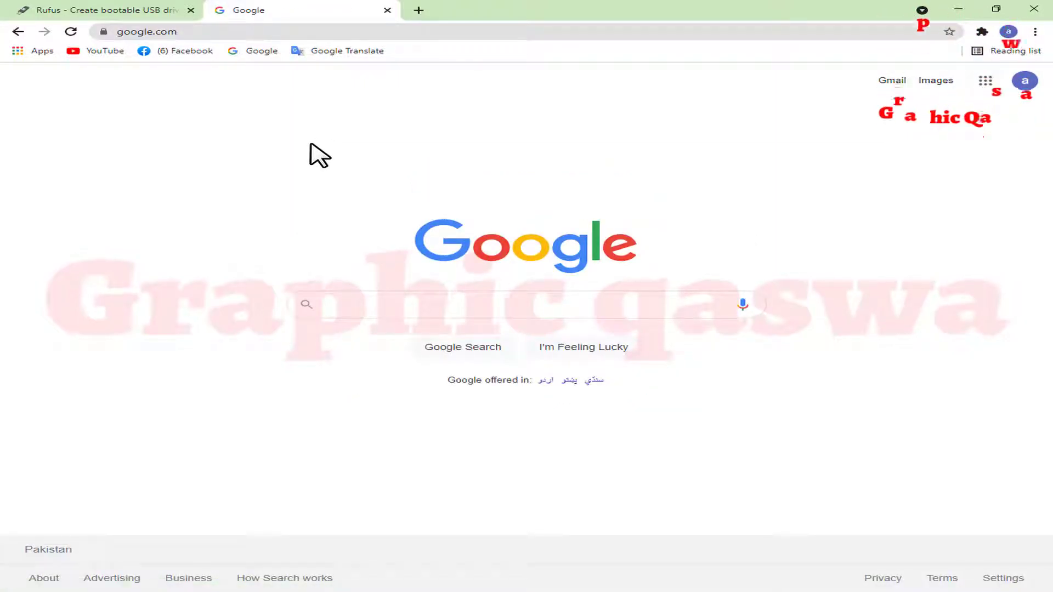
pyautogui.write('win')
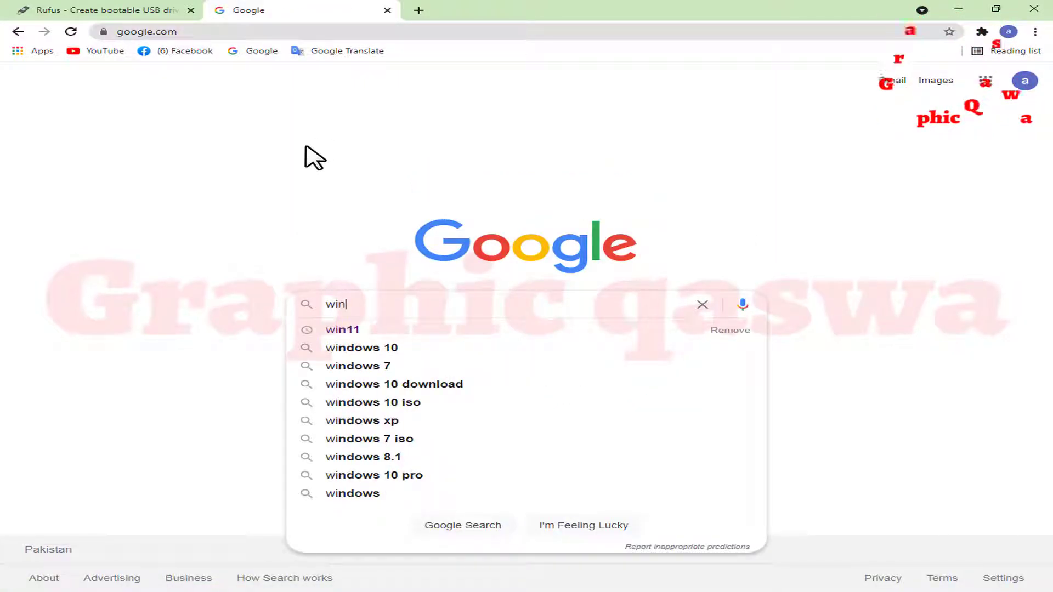
pyautogui.click(371, 330)
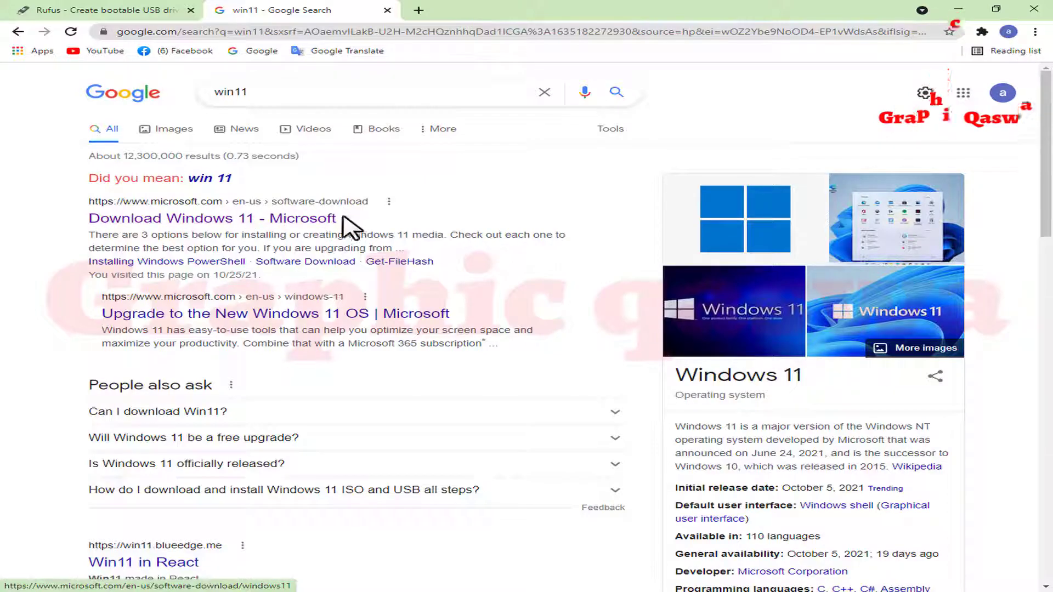
pyautogui.click(305, 217)
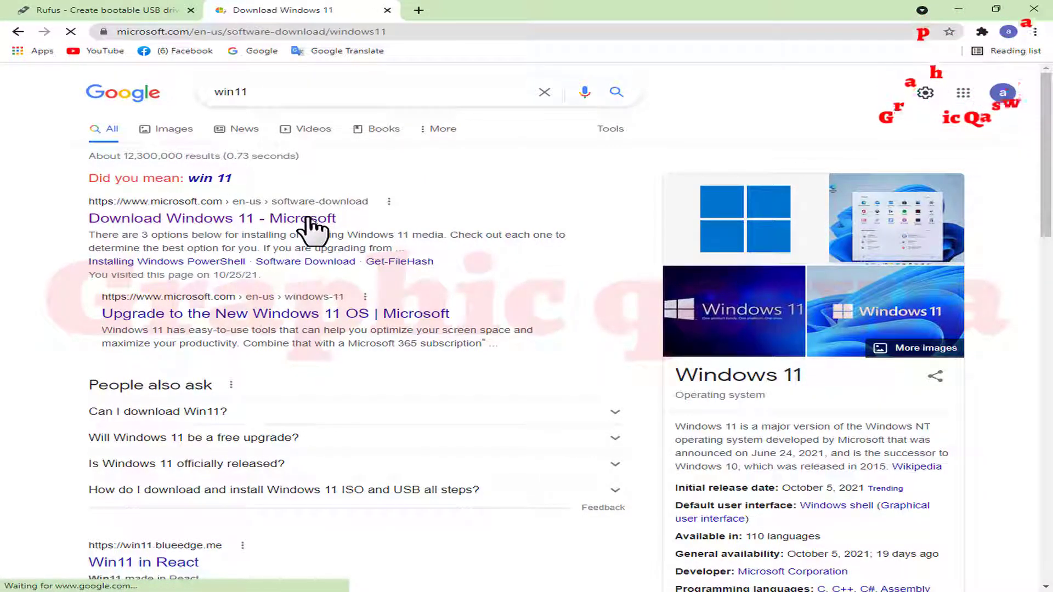
# - Choose Windows 11 under Download Windows 11 Disk Image (ISO) and submit the download request
pyautogui.scroll(-4, 305, 236)
pyautogui.scroll(-2, 306, 239)
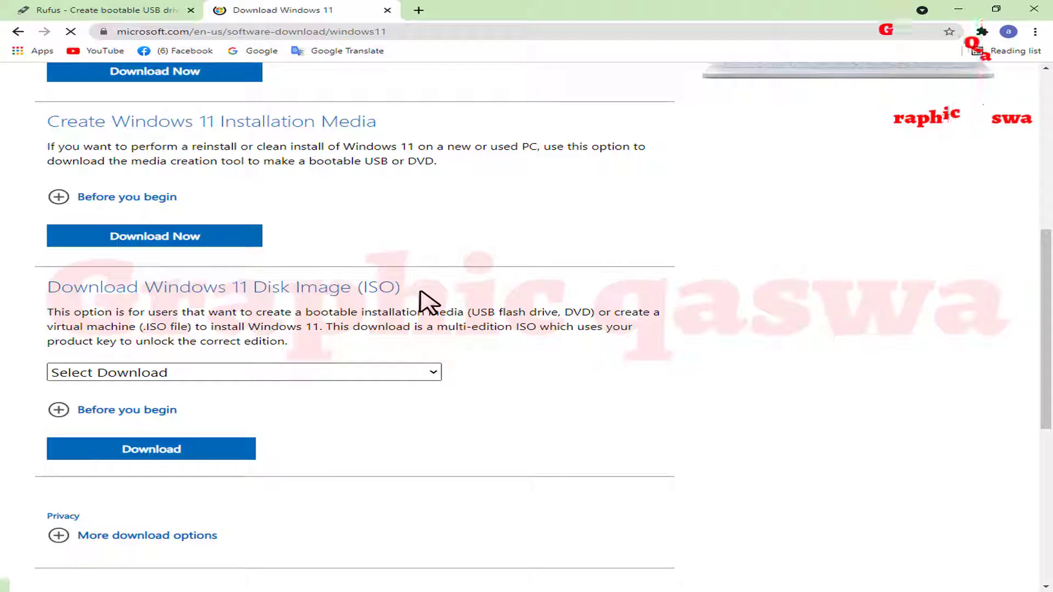
pyautogui.moveTo(405, 289); pyautogui.dragTo(51, 291)
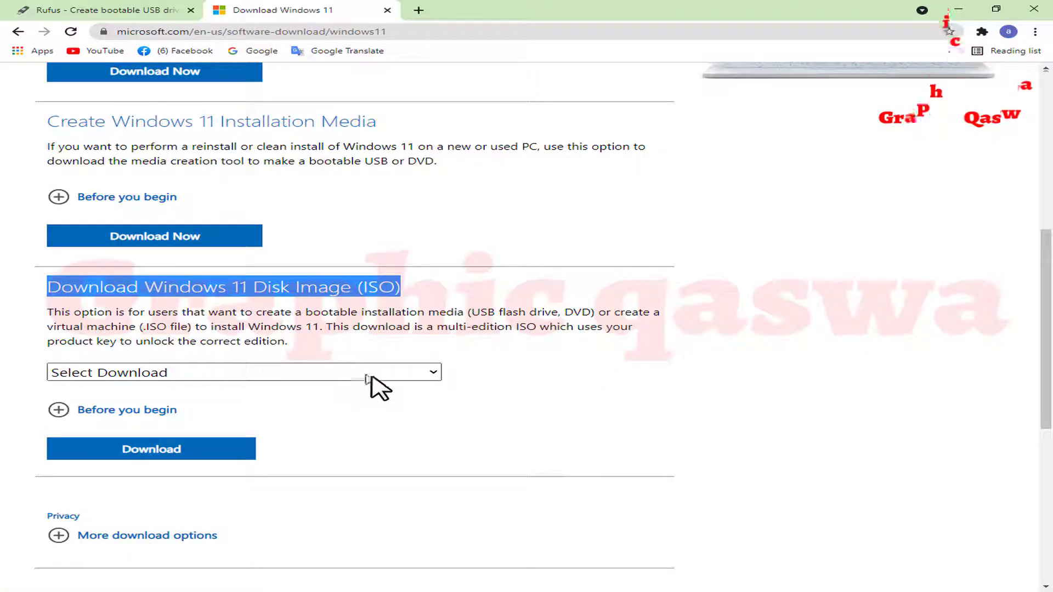
pyautogui.click(427, 373)
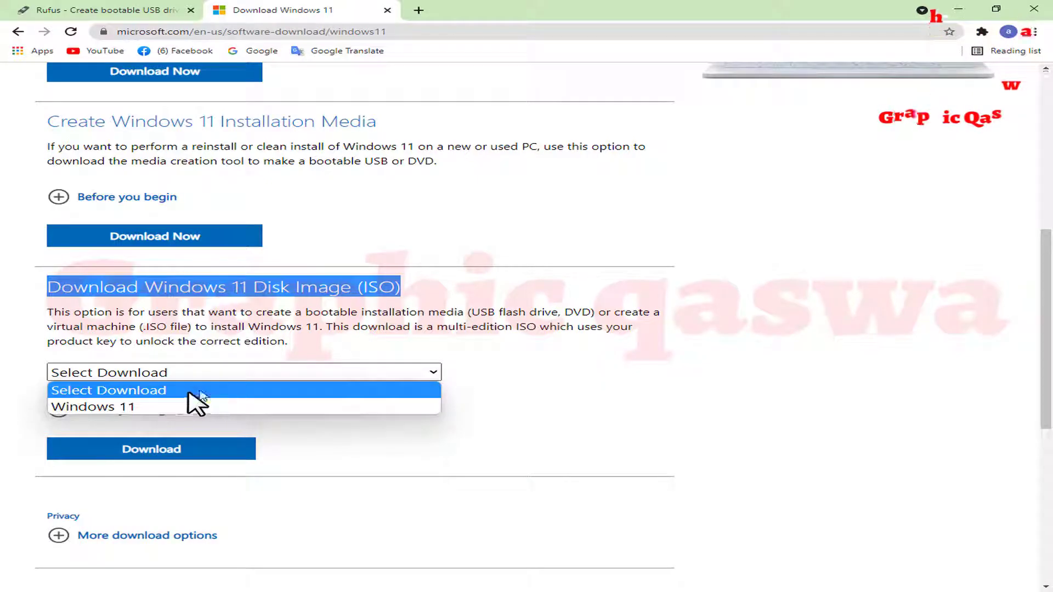
pyautogui.click(120, 409)
pyautogui.scroll(-2, 299, 388)
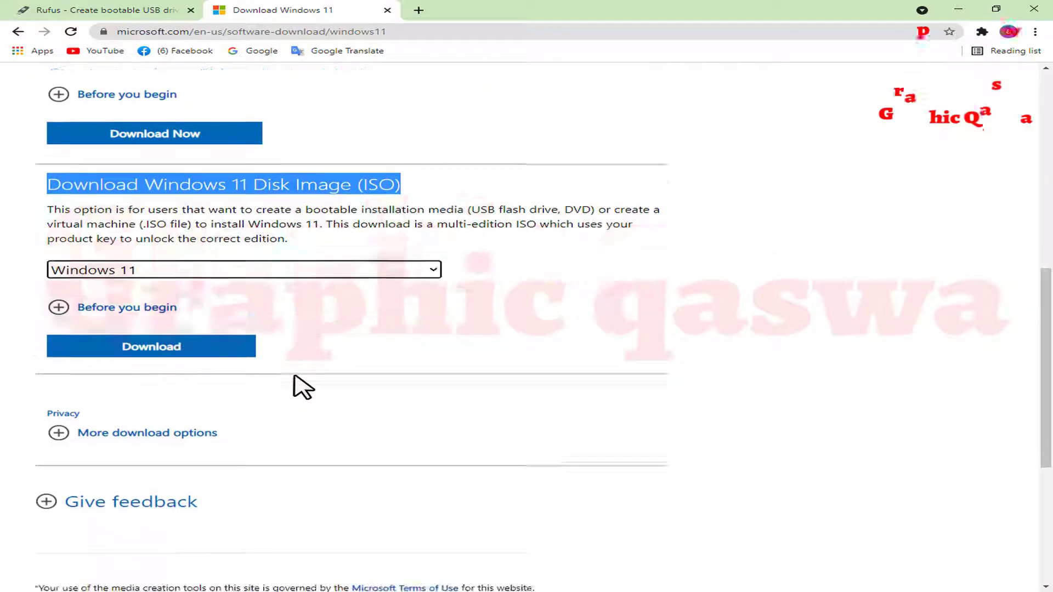
pyautogui.click(152, 329)
# - Choose English International as the product language and confirm it
pyautogui.scroll(-3, 158, 341)
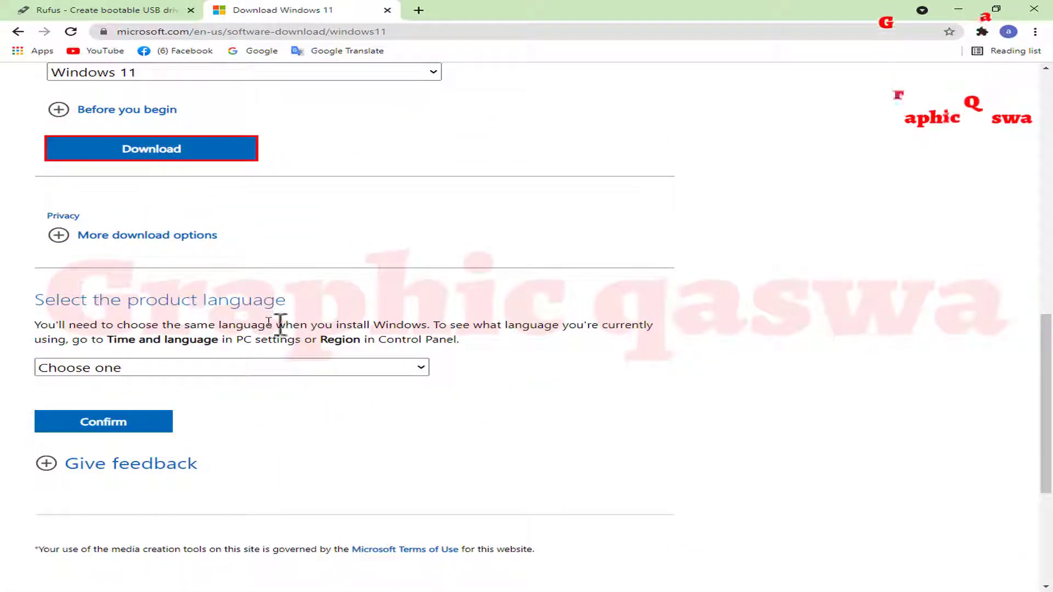
pyautogui.click(420, 368)
pyautogui.scroll(-1, 223, 308)
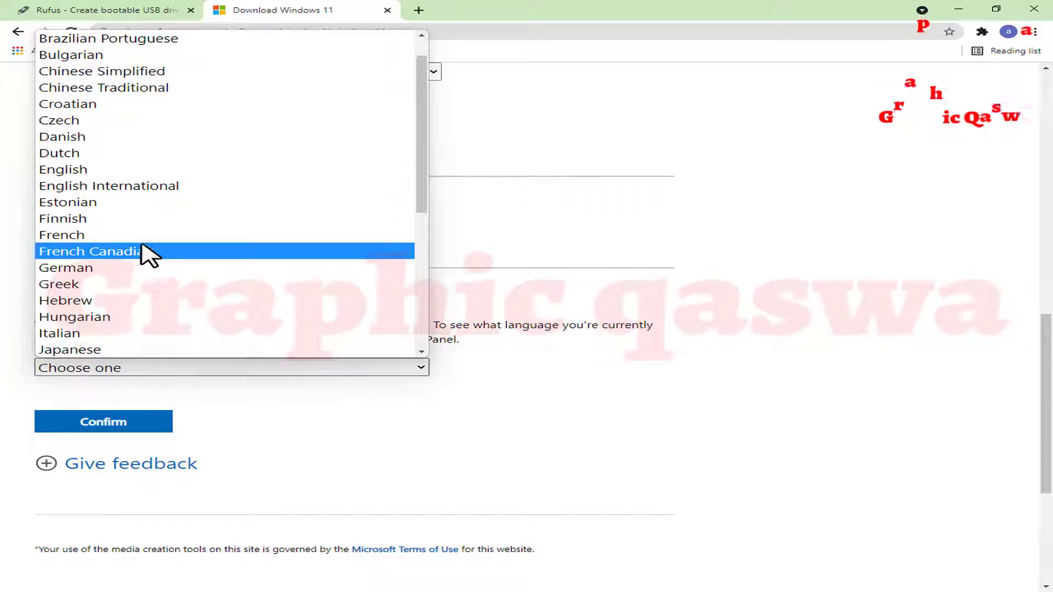
pyautogui.click(115, 188)
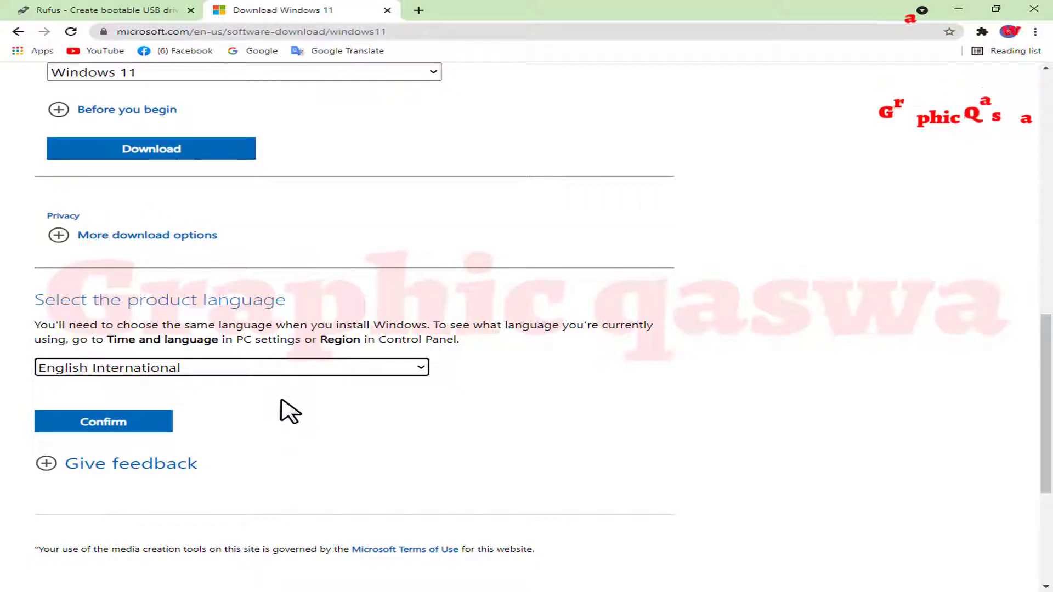
pyautogui.scroll(-2, 285, 411)
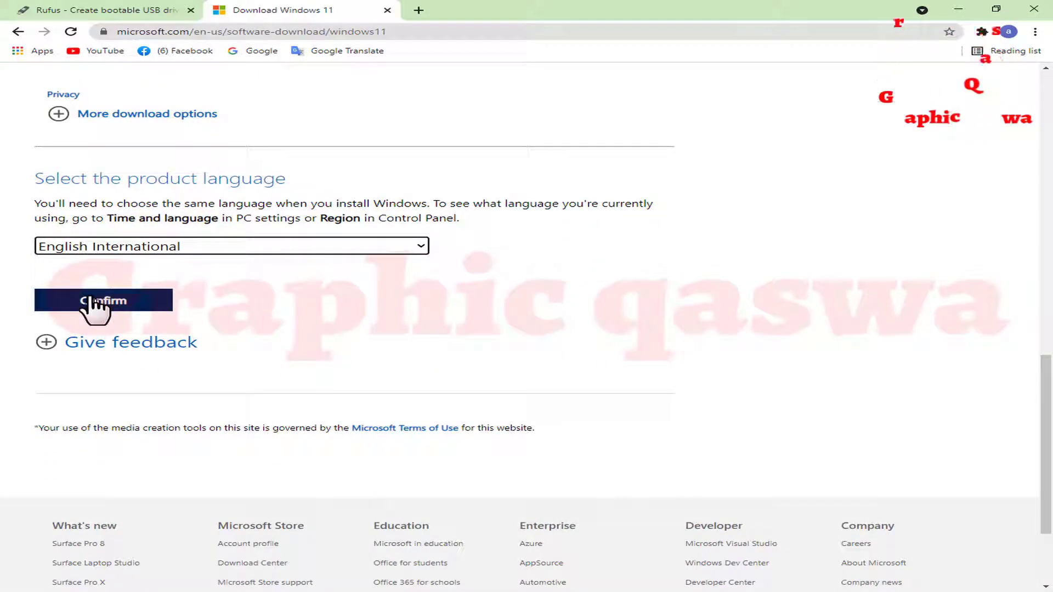
pyautogui.click(93, 299)
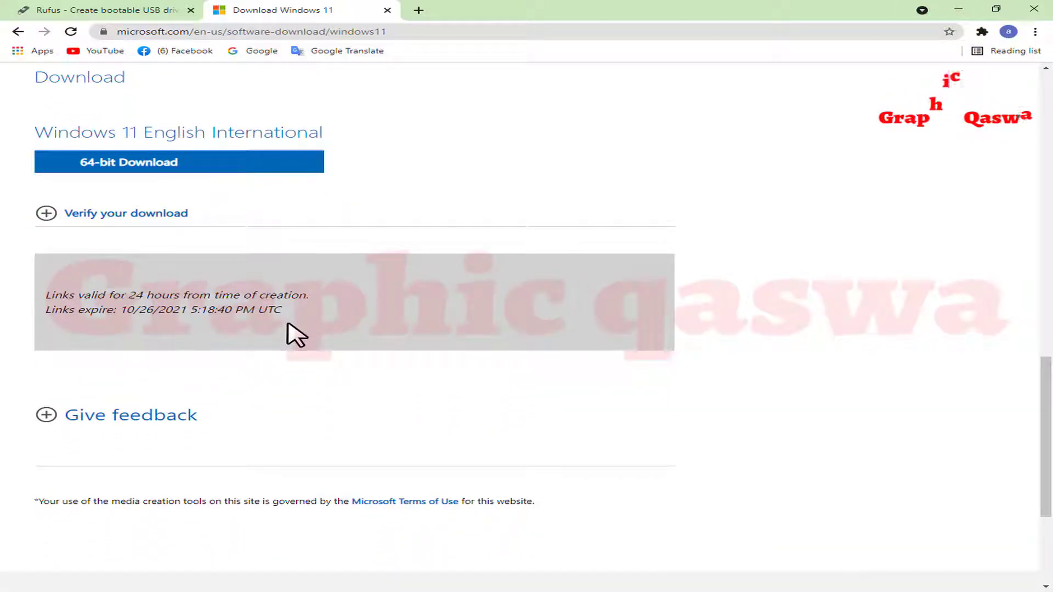
# - Request the 64-bit Windows 11 English International ISO, and cancel the download without adding any site exception
pyautogui.scroll(-2, 257, 335)
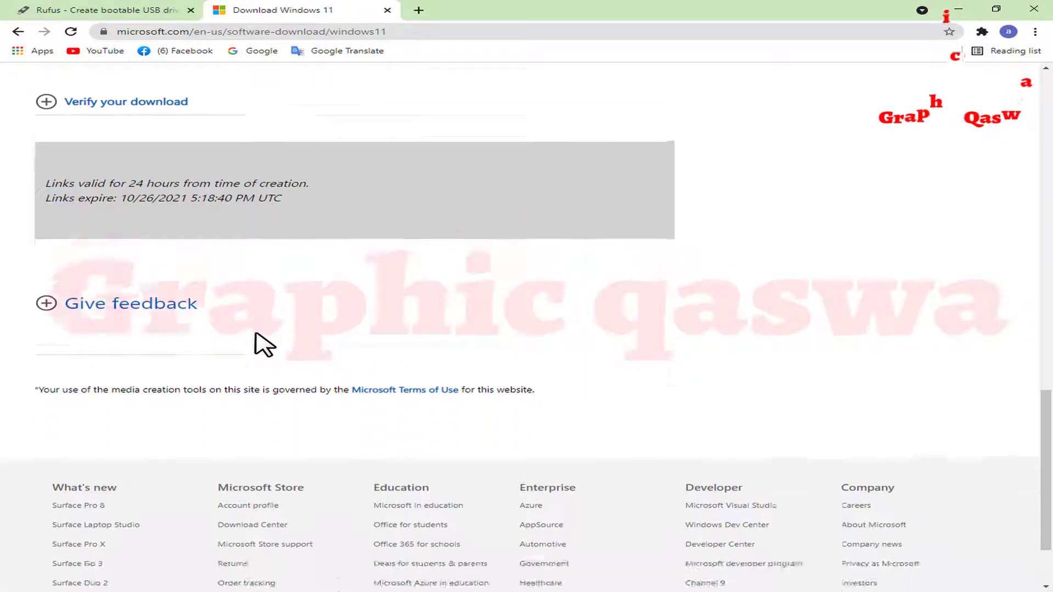
pyautogui.scroll(-2, 257, 331)
pyautogui.scroll(3, 260, 337)
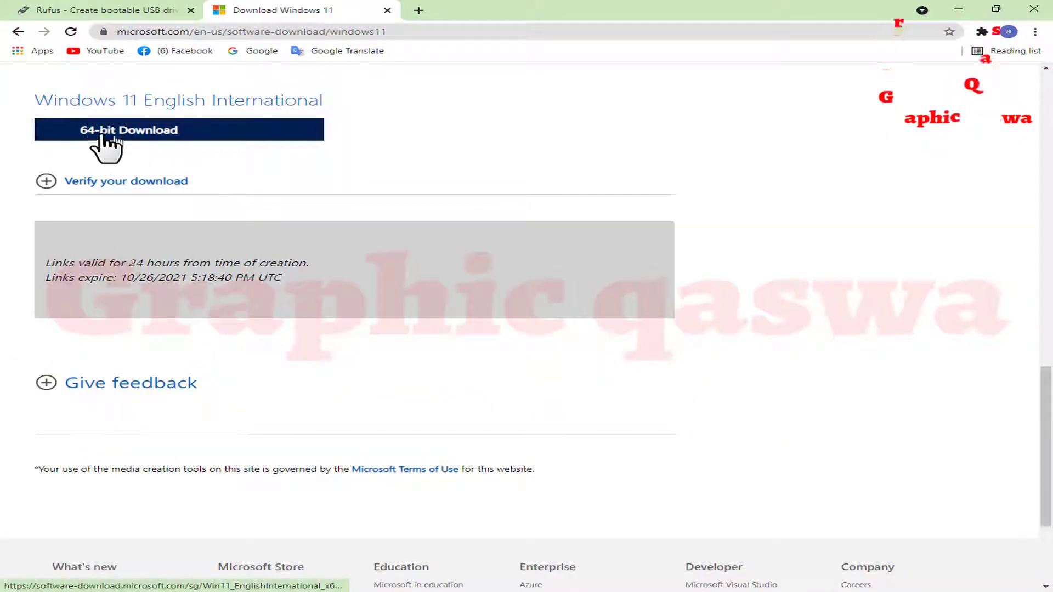
pyautogui.click(134, 131)
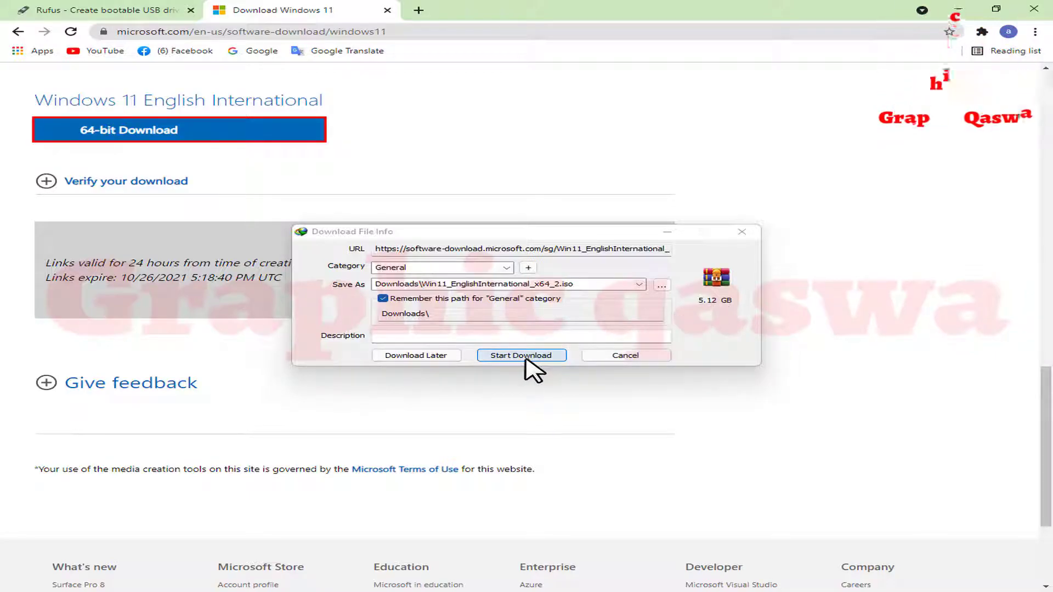
pyautogui.click(609, 356)
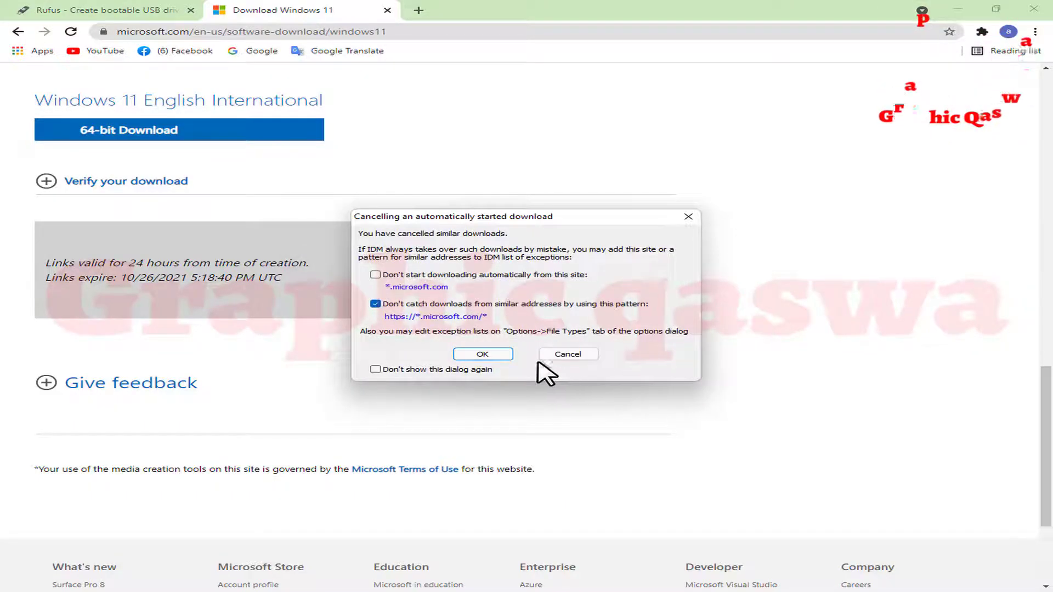
pyautogui.click(567, 353)
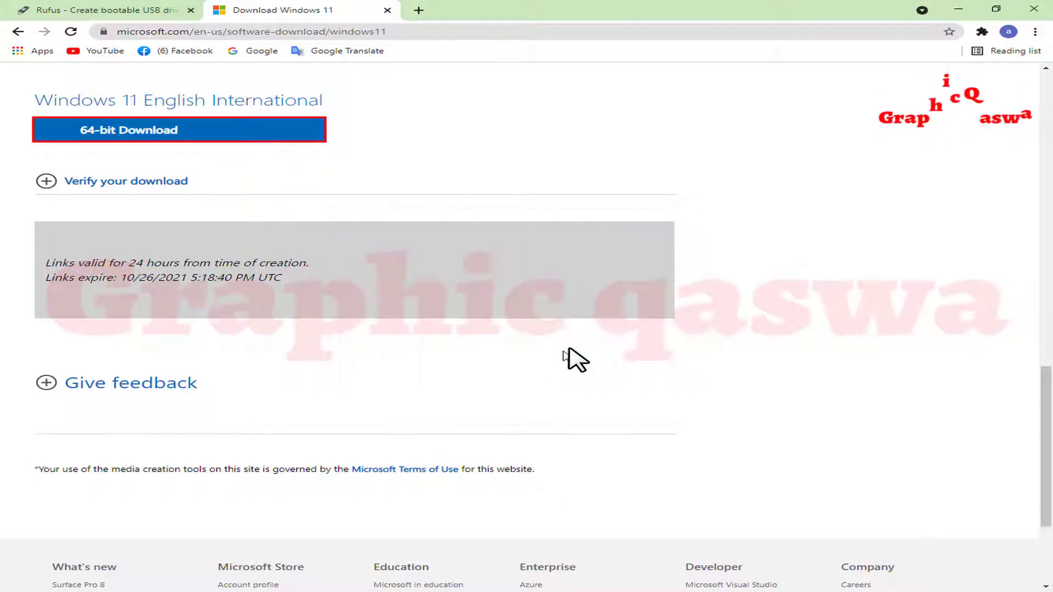
# - Minimize the browser, launch the downloaded Rufus, and load the Win11_EnglishInternational_x64 ISO from Downloads as the boot image
pyautogui.click(958, 9)
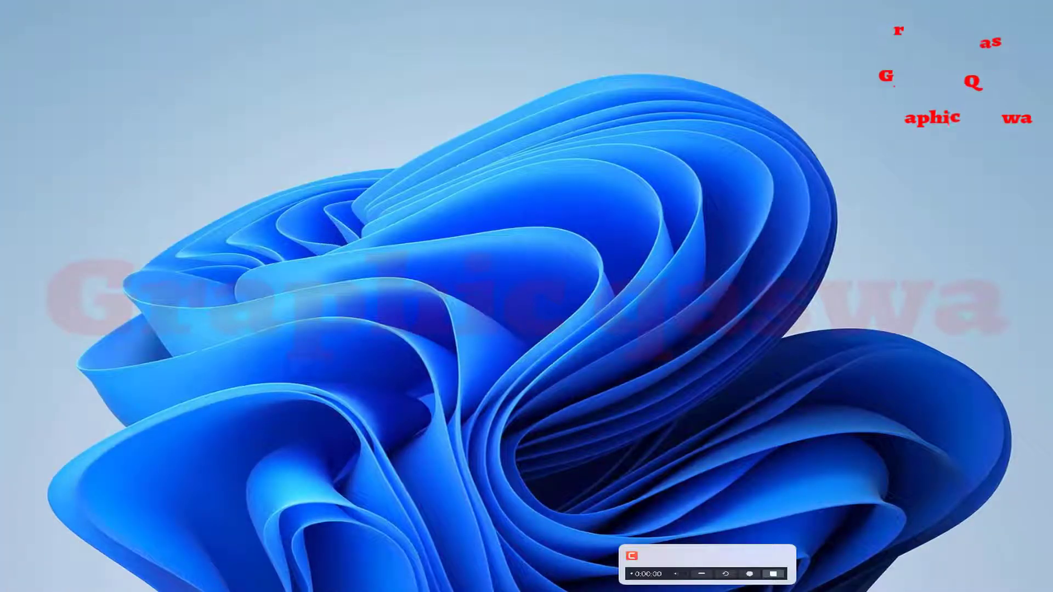
pyautogui.click(376, 340)
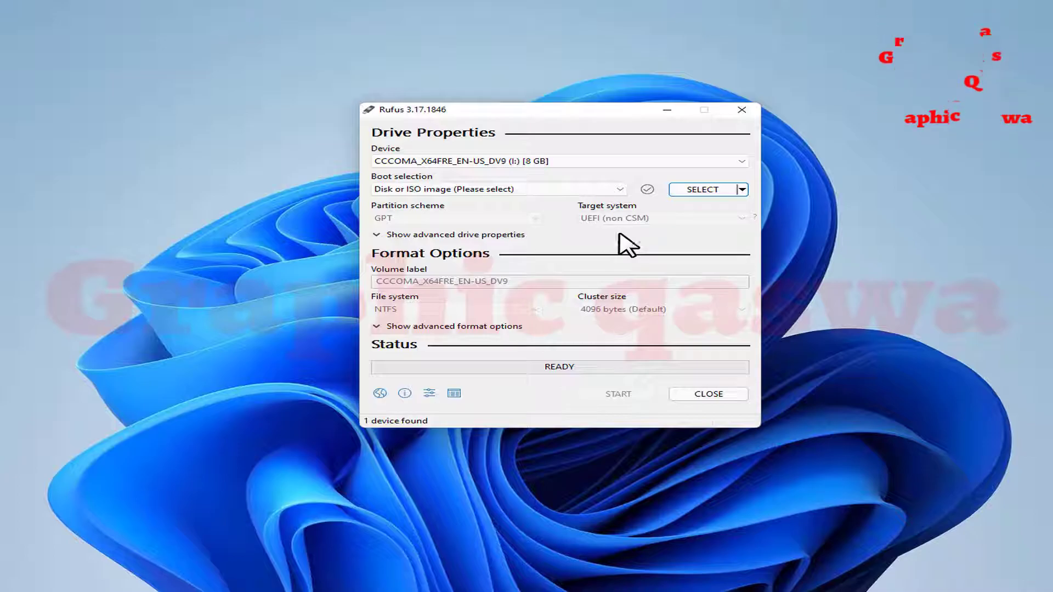
pyautogui.click(696, 189)
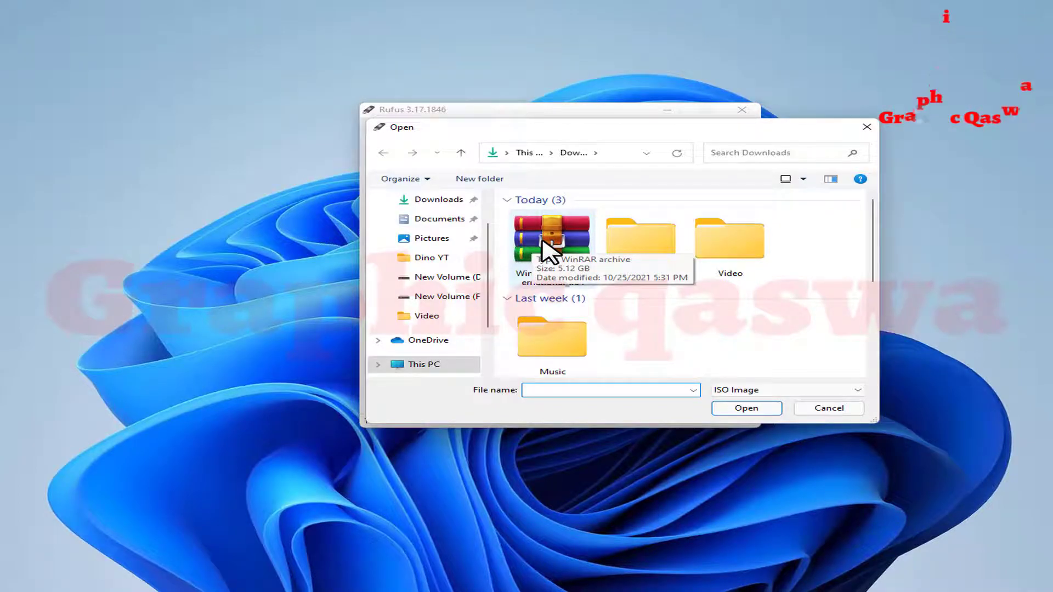
pyautogui.click(548, 248)
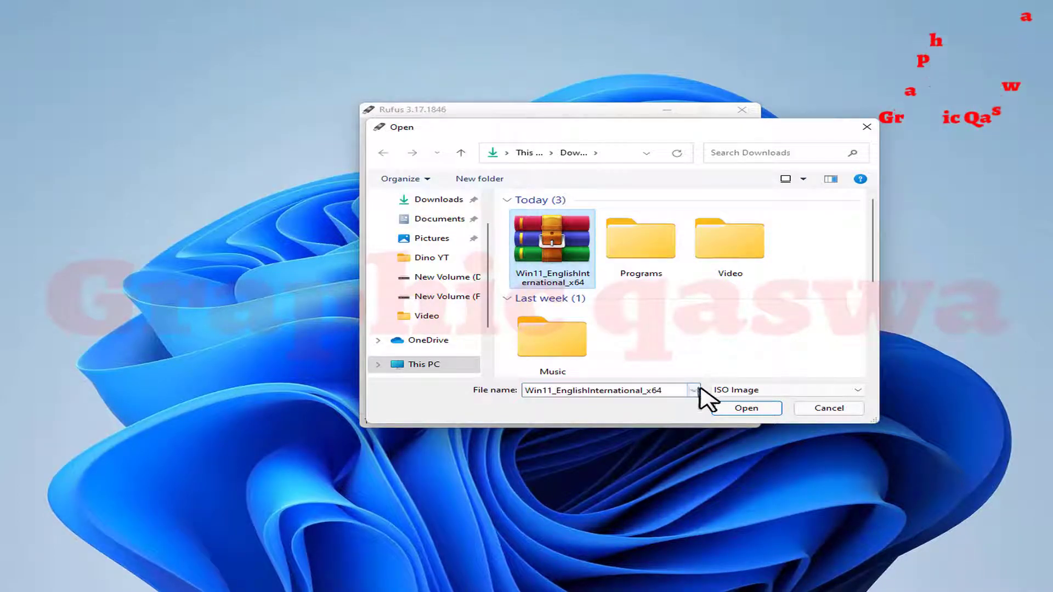
pyautogui.click(746, 408)
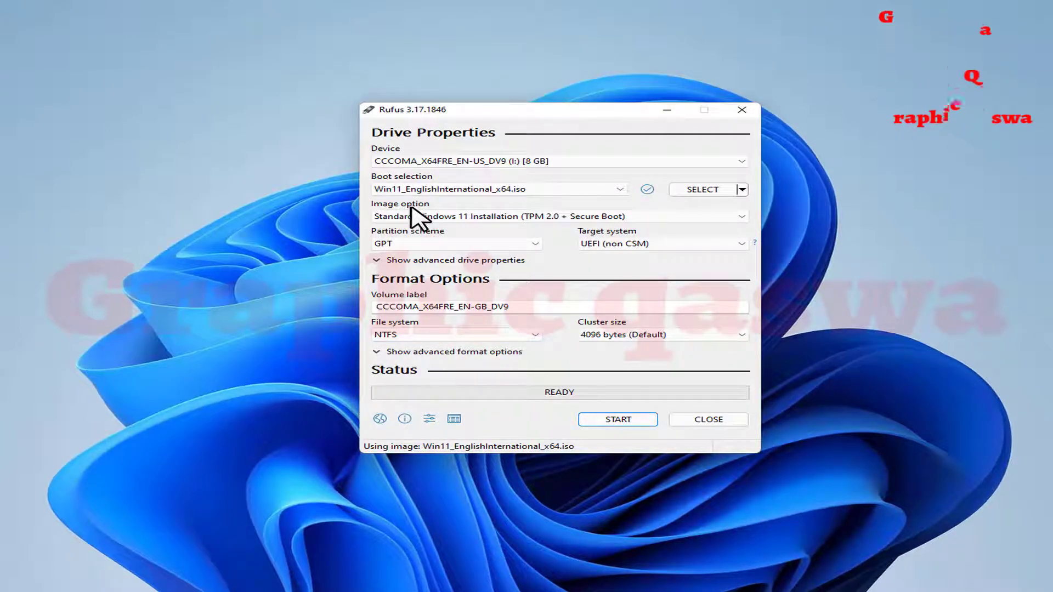
# - Set the image option to Extended Windows 11 Installation (no TPM / no Secure Boot) and dismiss the Internet Download Manager windows
pyautogui.moveTo(420, 227)
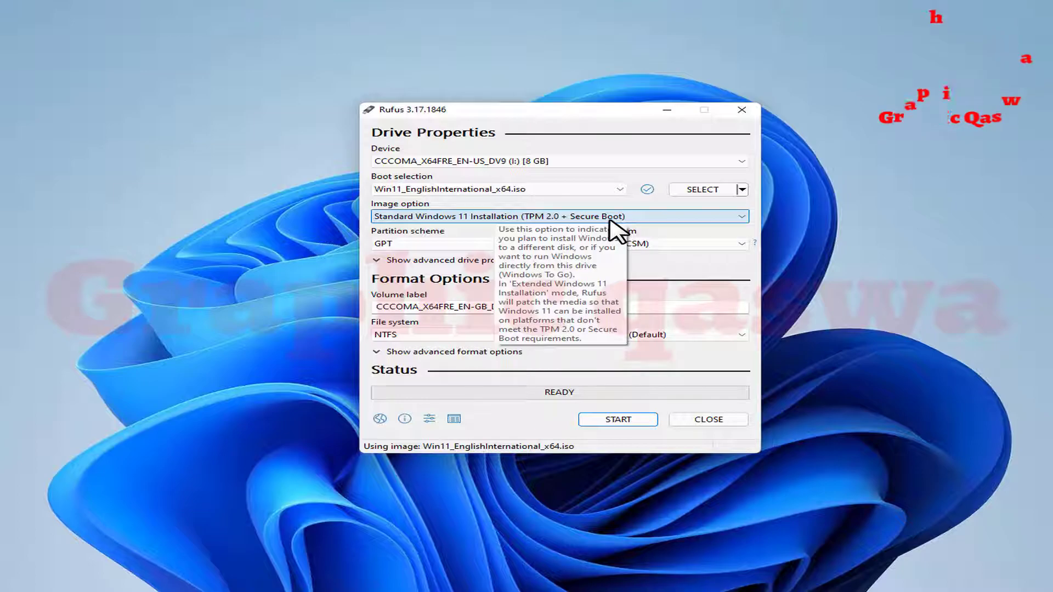
pyautogui.click(740, 217)
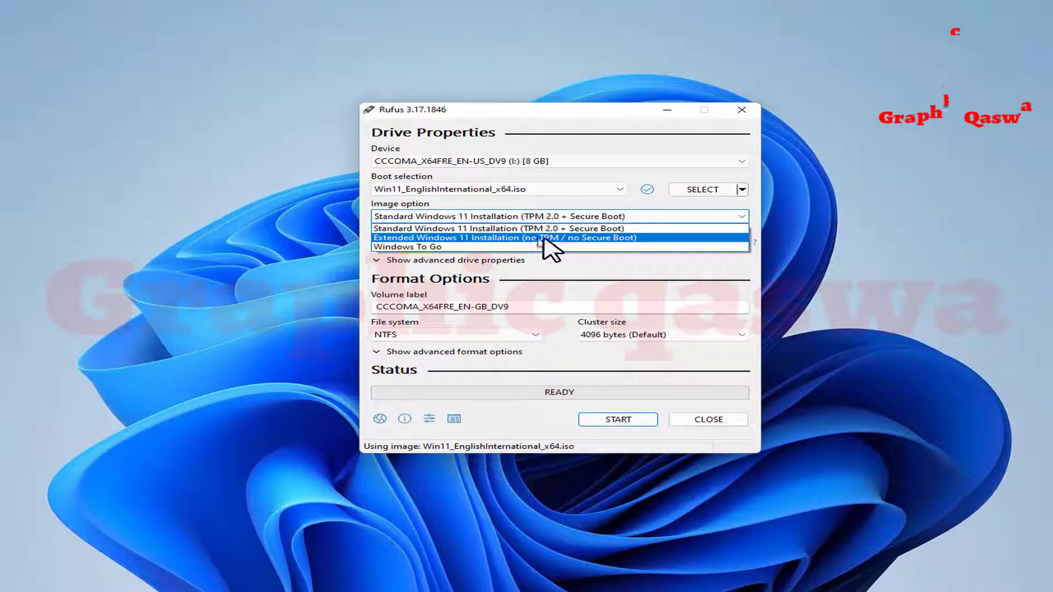
pyautogui.click(404, 238)
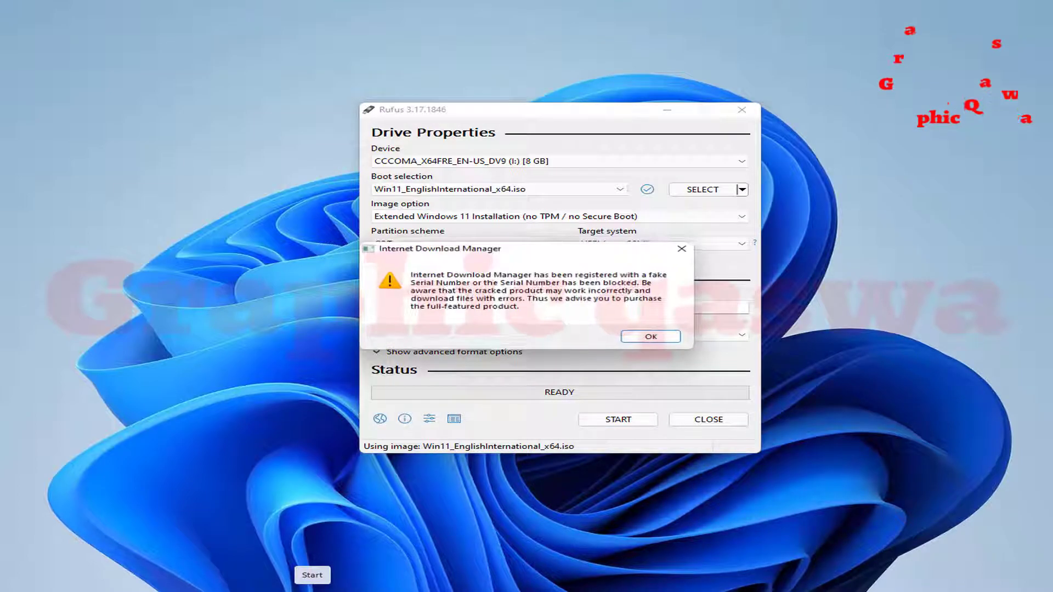
pyautogui.click(682, 249)
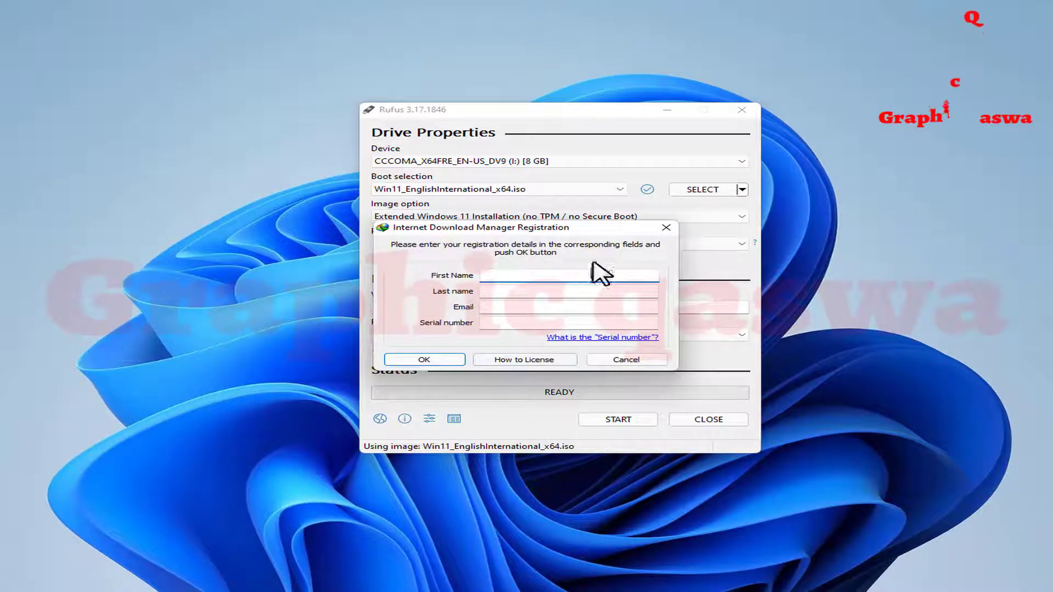
pyautogui.click(663, 227)
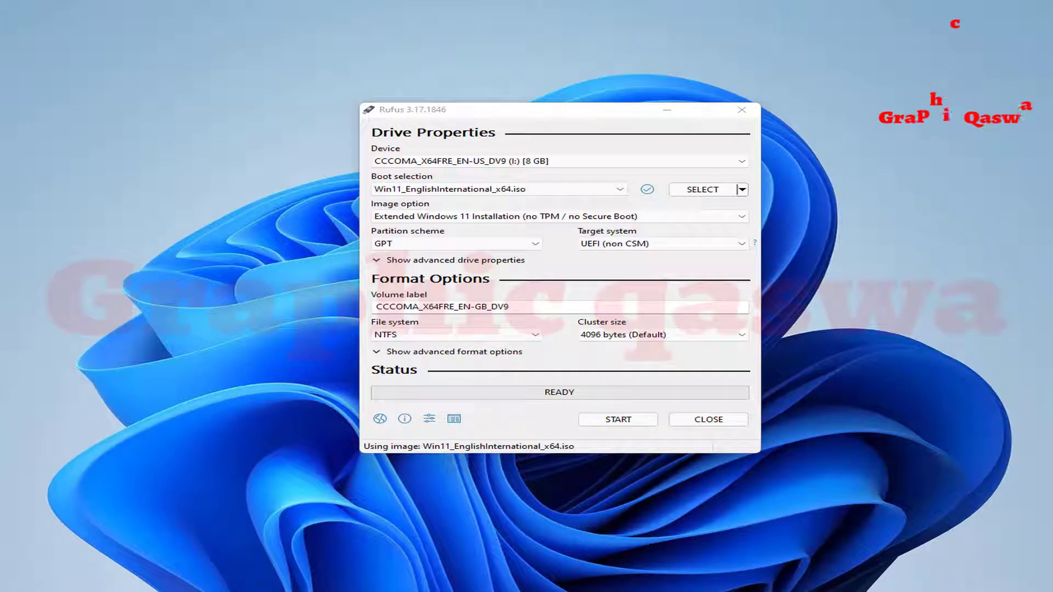
# - Check the partition style of Disk 0 in the volume properties in Disk Management, and close Disk Management
pyautogui.press('super+x')
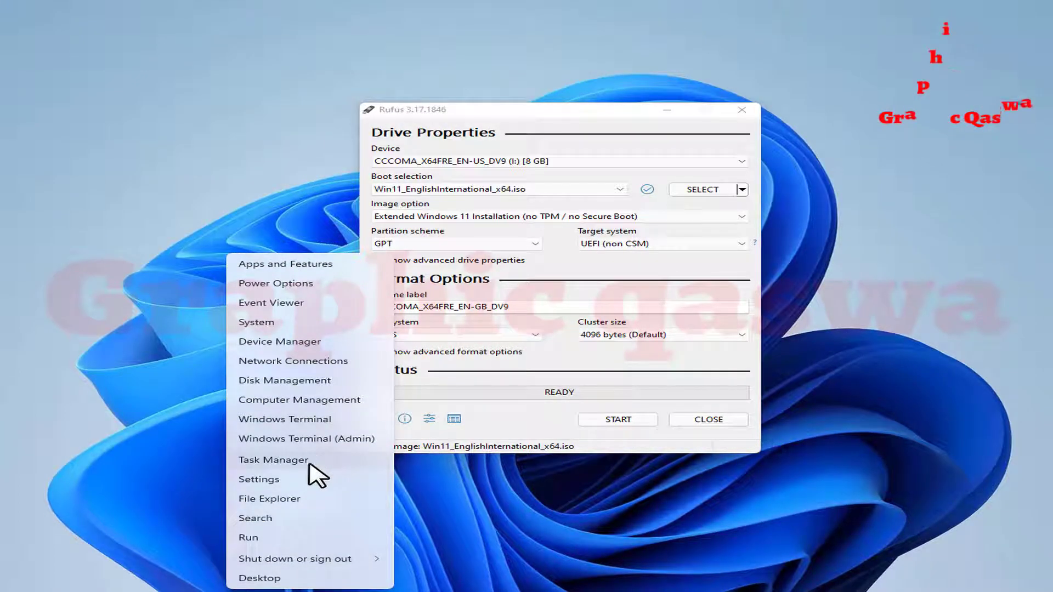
pyautogui.click(322, 382)
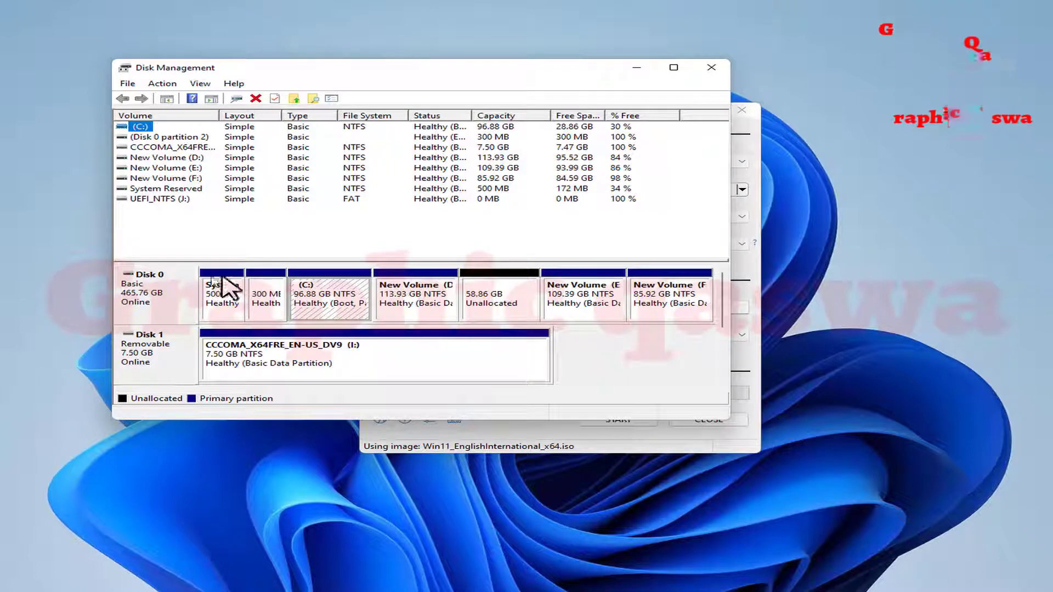
pyautogui.rightClick(148, 299)
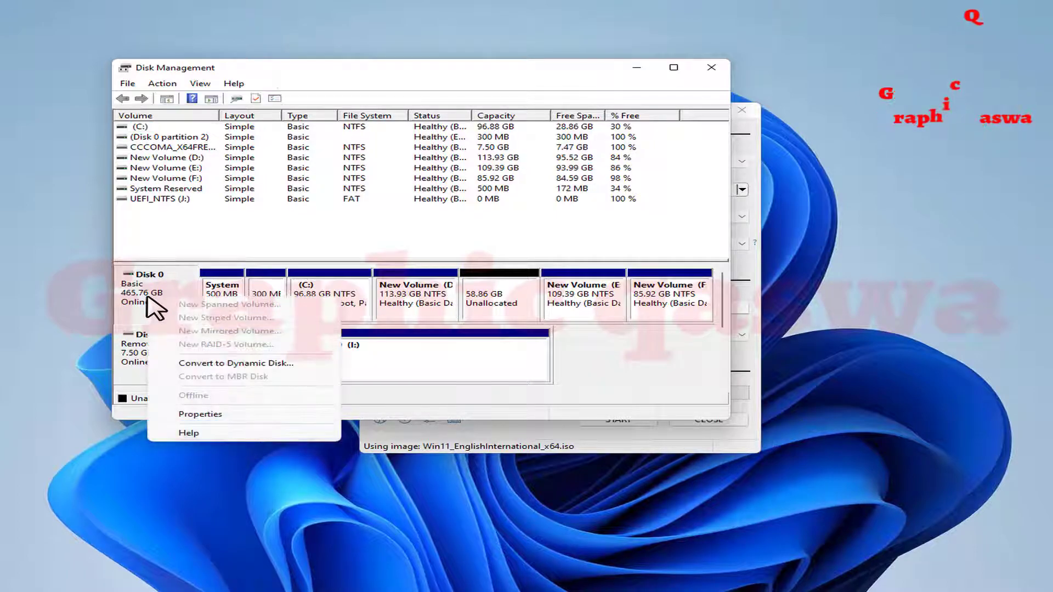
pyautogui.click(240, 424)
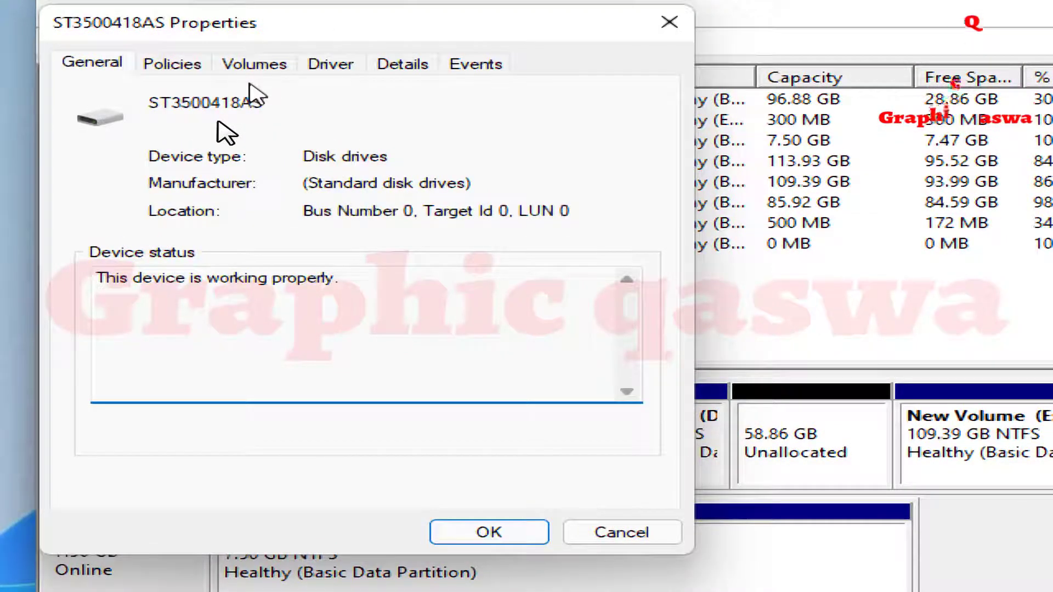
pyautogui.click(266, 68)
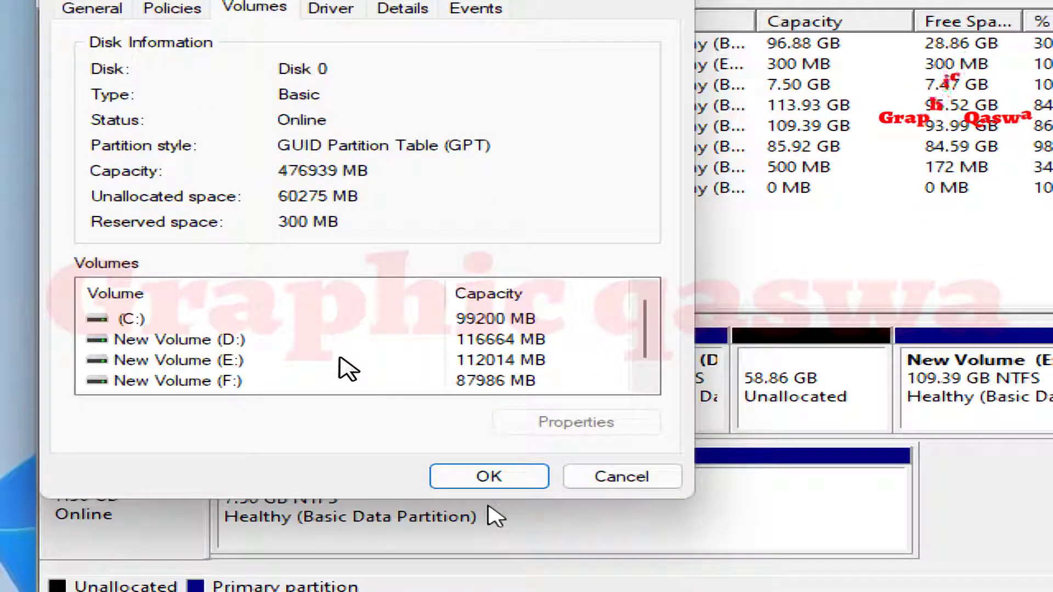
pyautogui.click(493, 531)
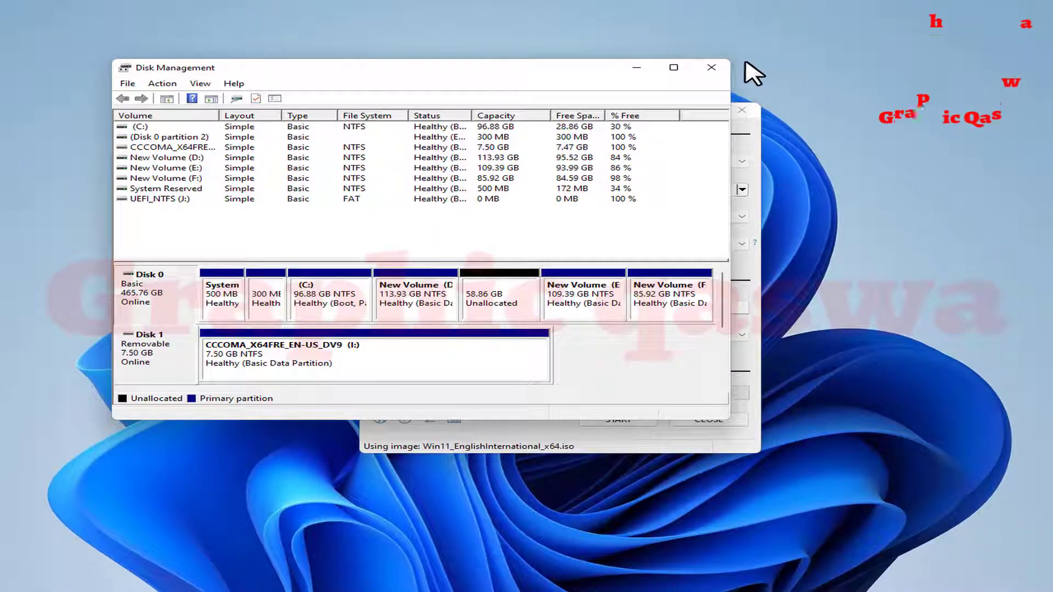
pyautogui.click(711, 67)
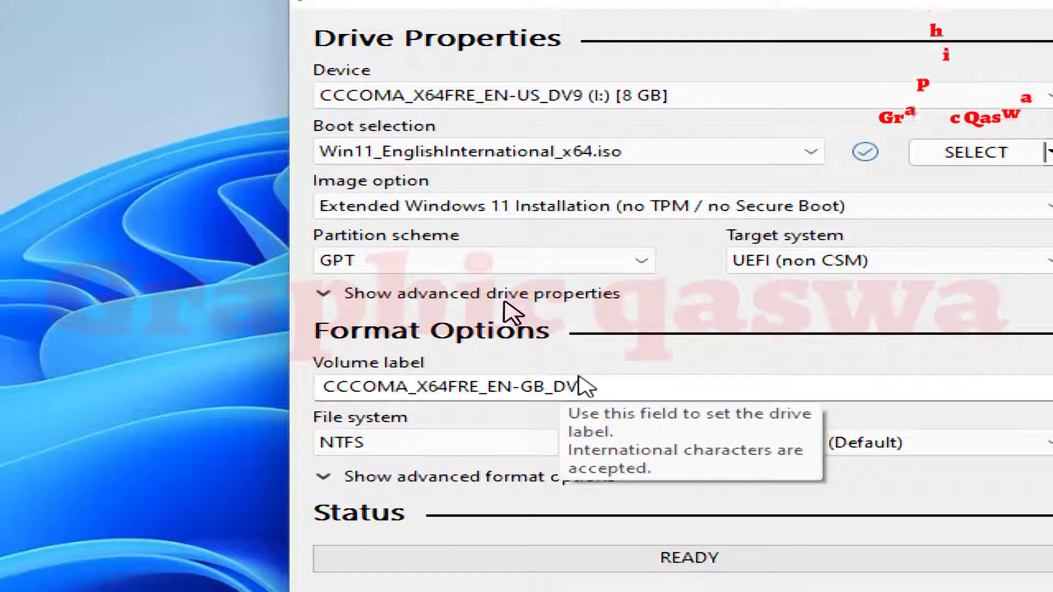
# - Write the Windows 11 image to the 8 GB USB drive, accepting the erasure of all its data, and close Rufus once writing finishes
pyautogui.moveTo(590, 387); pyautogui.dragTo(250, 394)
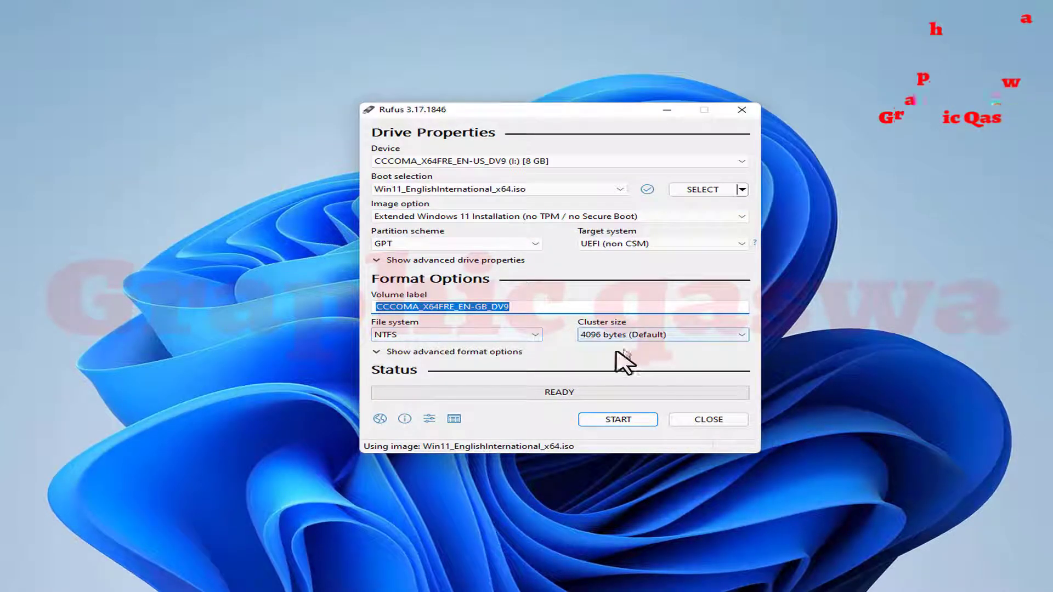
pyautogui.click(618, 420)
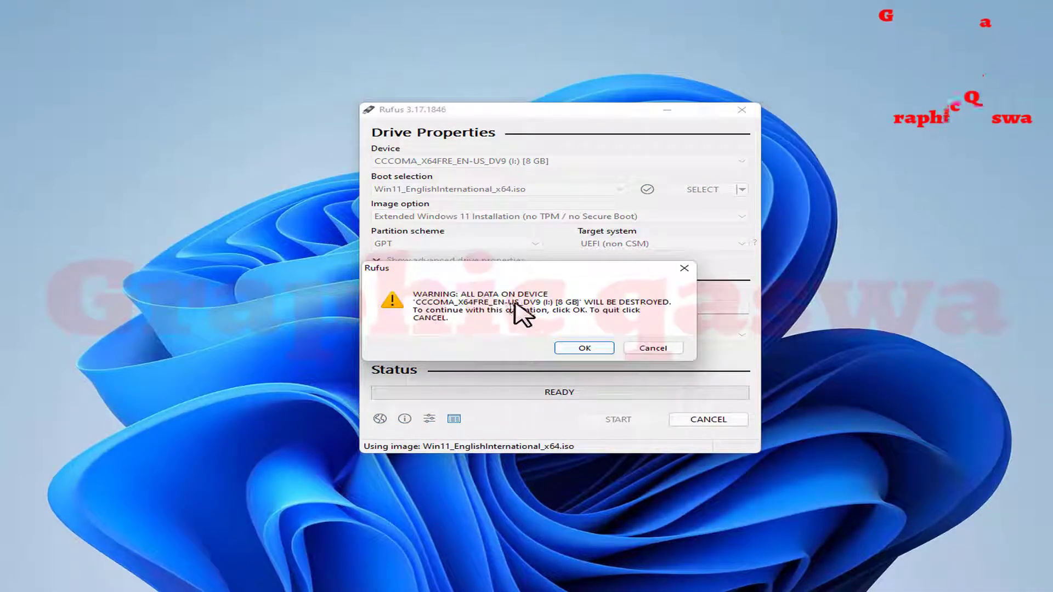
pyautogui.click(580, 350)
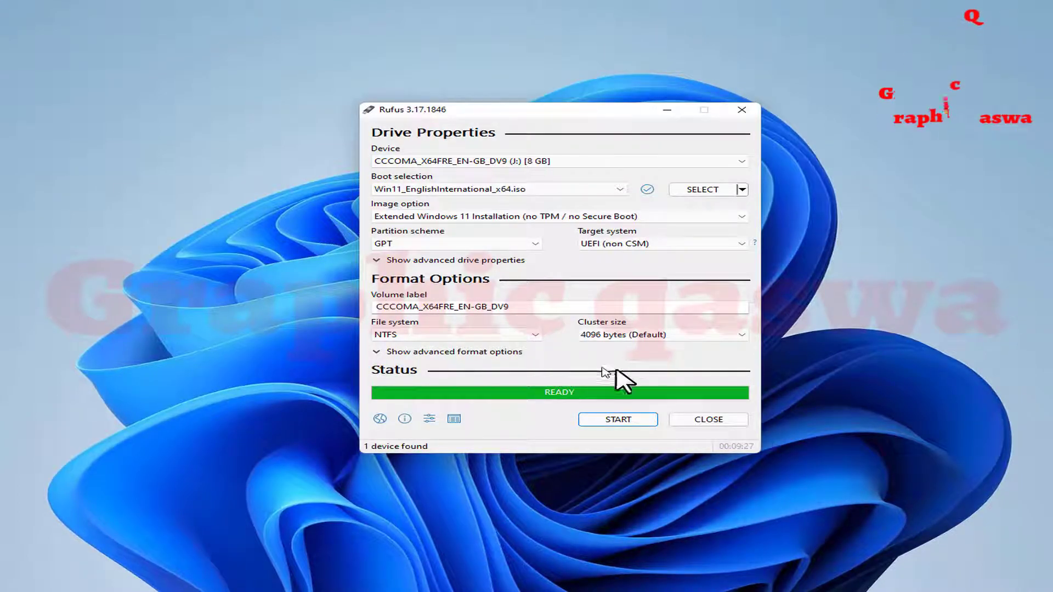
pyautogui.click(708, 420)
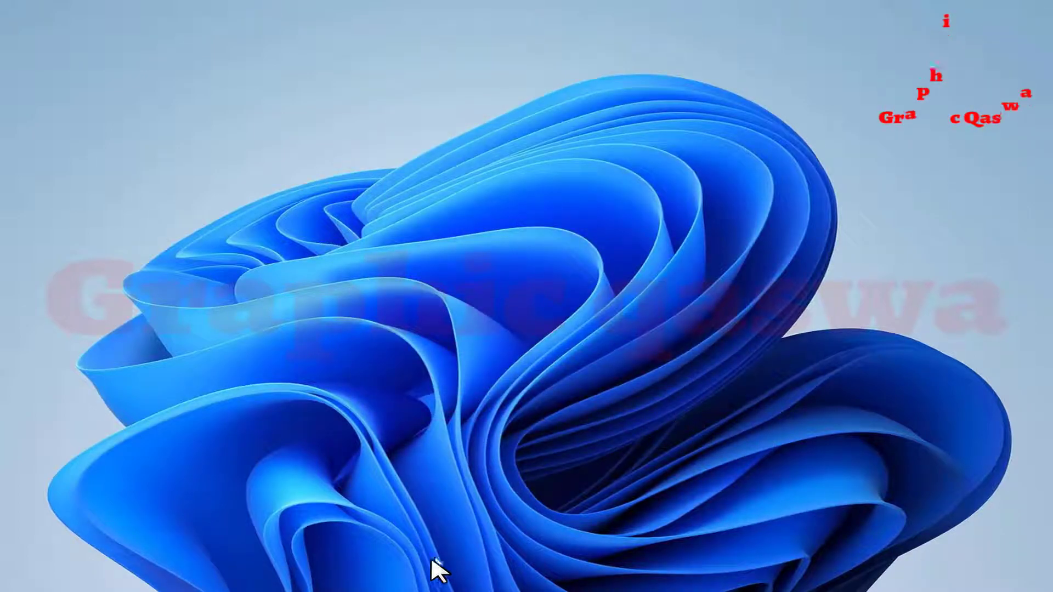